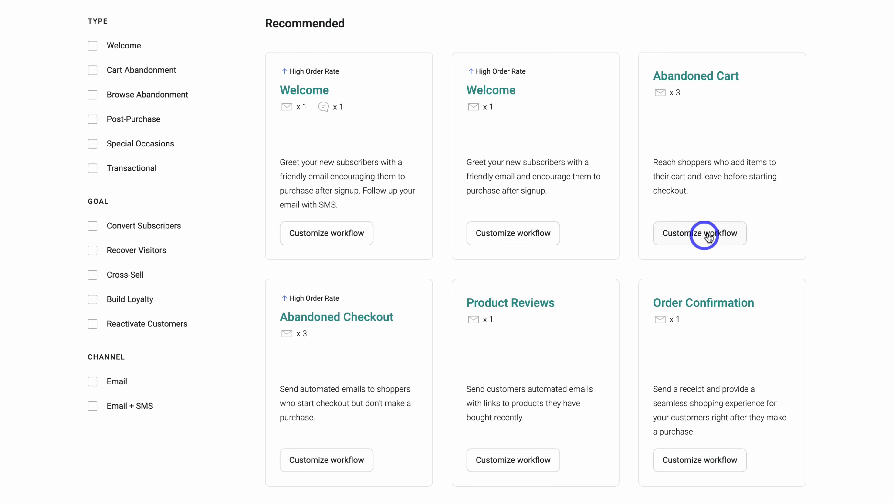
- Customize the recommended Abandoned Cart workflow with three emails and look over its trigger, messages and delays
click(683, 236)
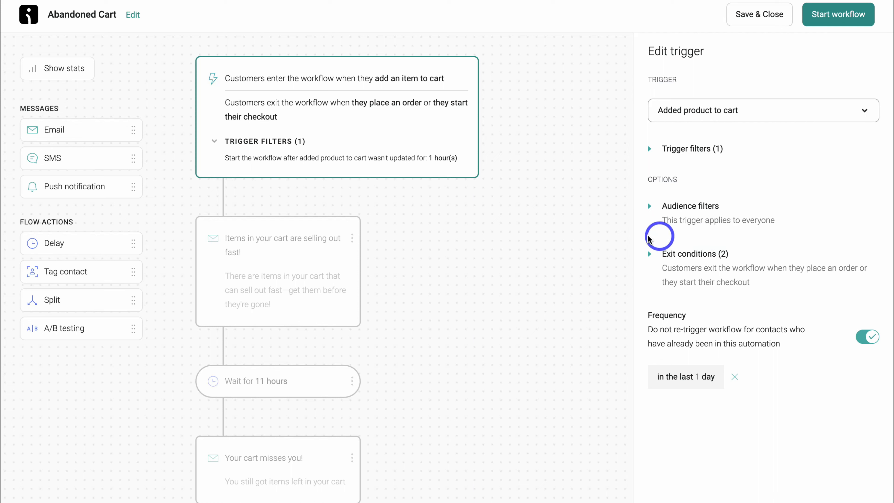
scroll(545, 239, down, 5)
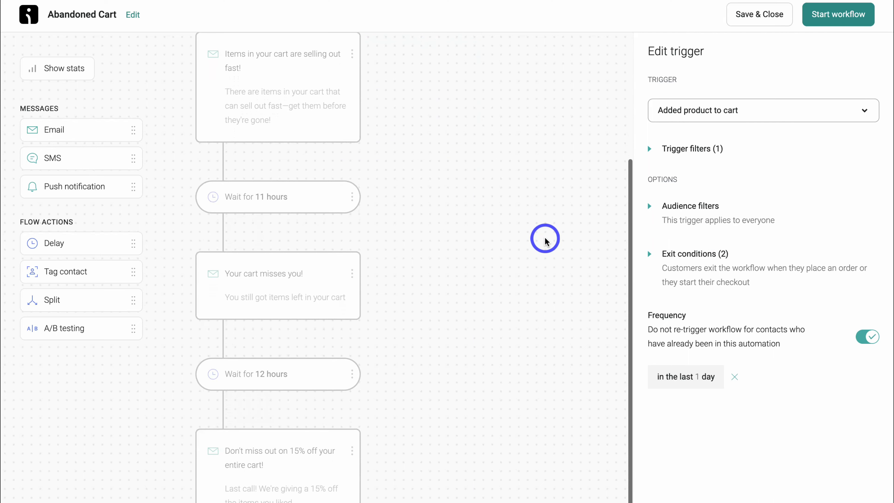
scroll(545, 239, up, 4)
scroll(545, 242, down, 1)
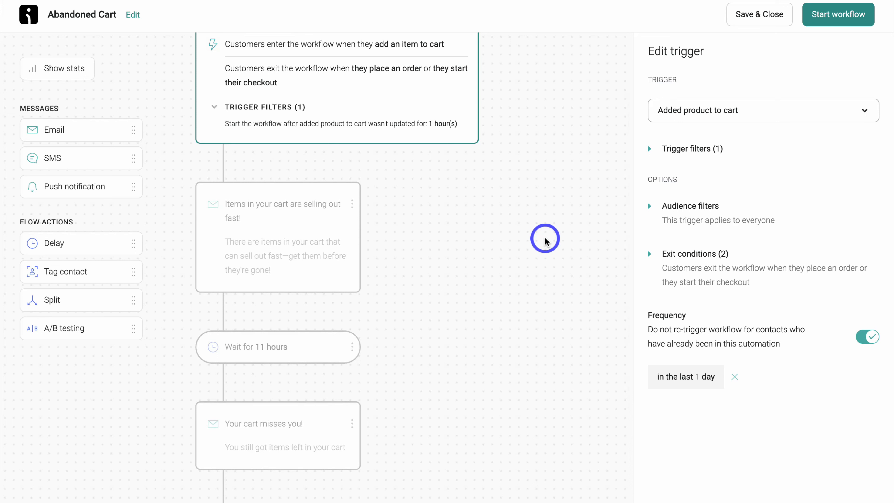
scroll(545, 240, up, 1)
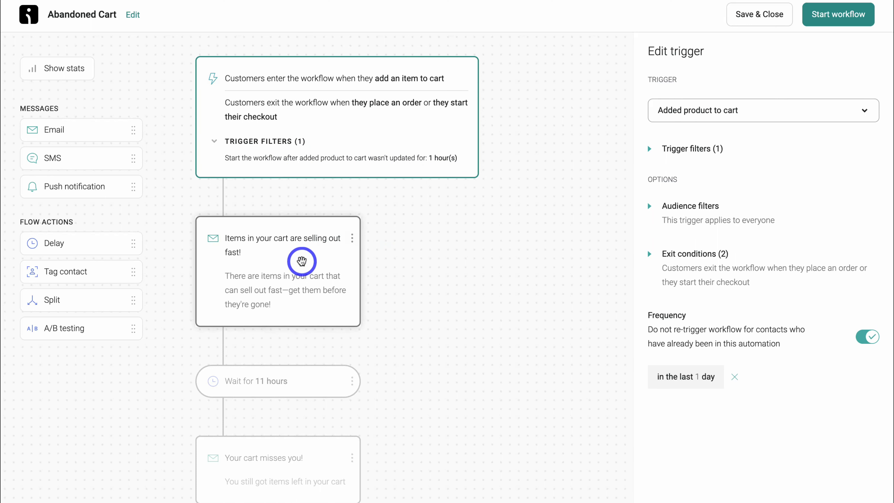
- Fill in the sender's name for the first email in the workflow, save the change and open the email's content
click(301, 260)
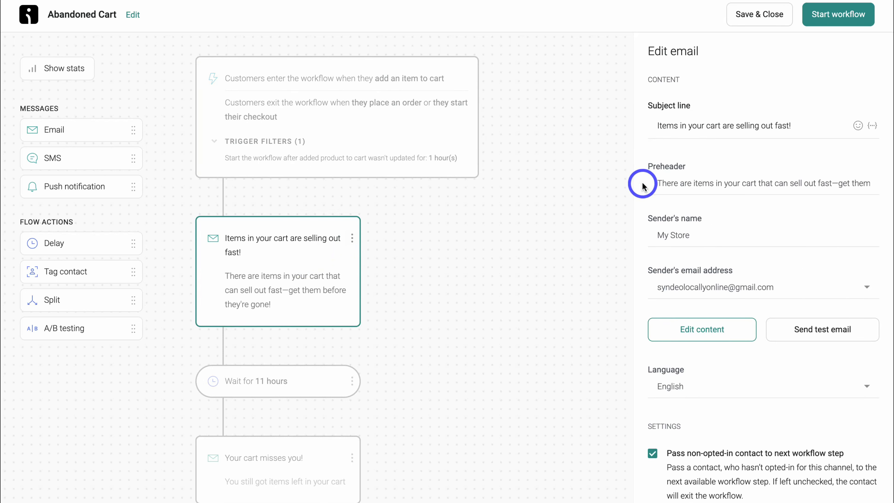
triple_click(673, 233)
text(Stewart - Go Digital Now)
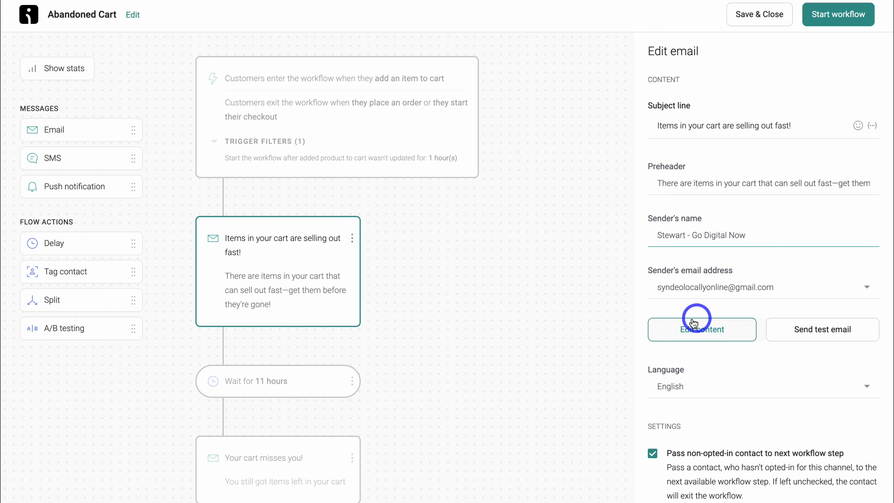
click(689, 333)
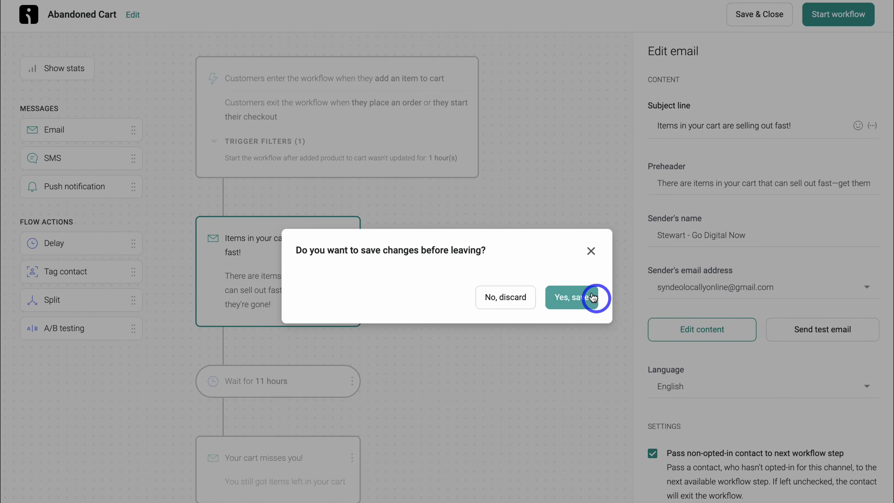
click(574, 297)
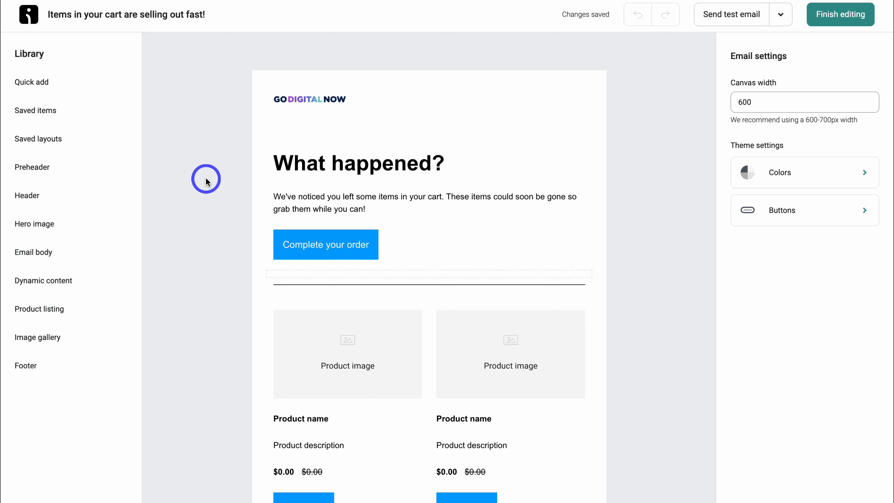
- Examine the library's quick add items, saved items and saved layouts, as well as the email's overall layout
click(57, 82)
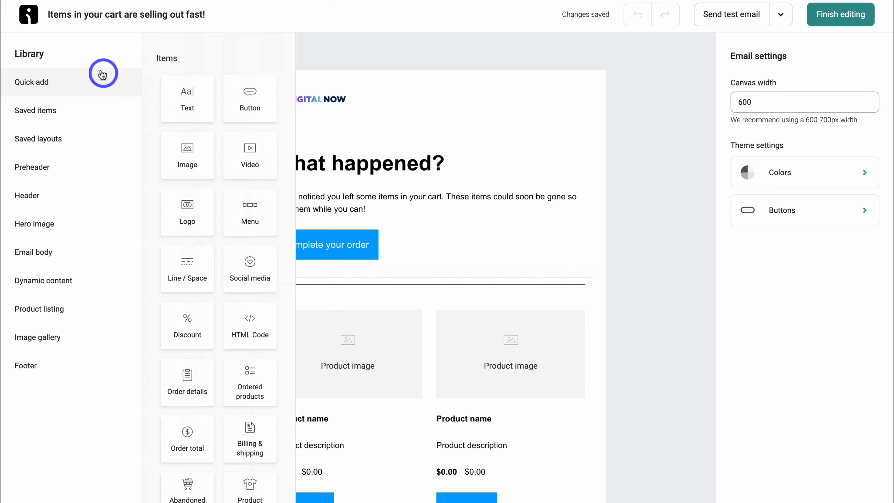
click(95, 109)
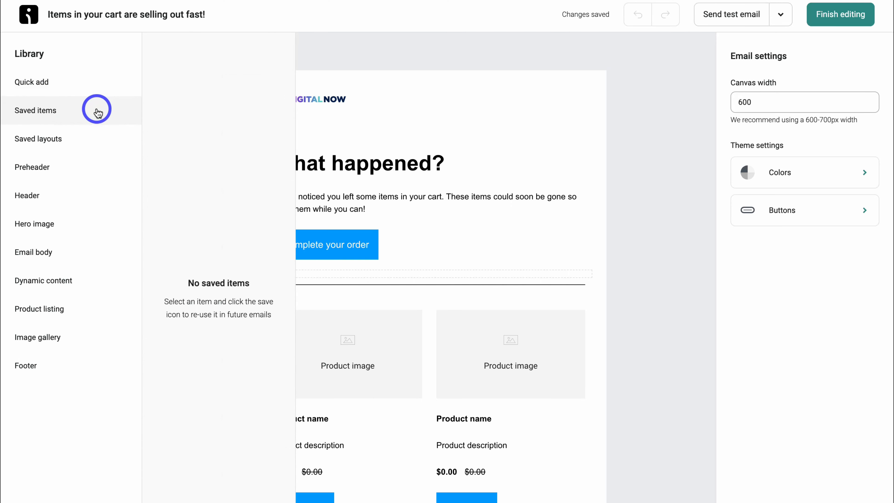
click(95, 125)
click(96, 118)
click(90, 136)
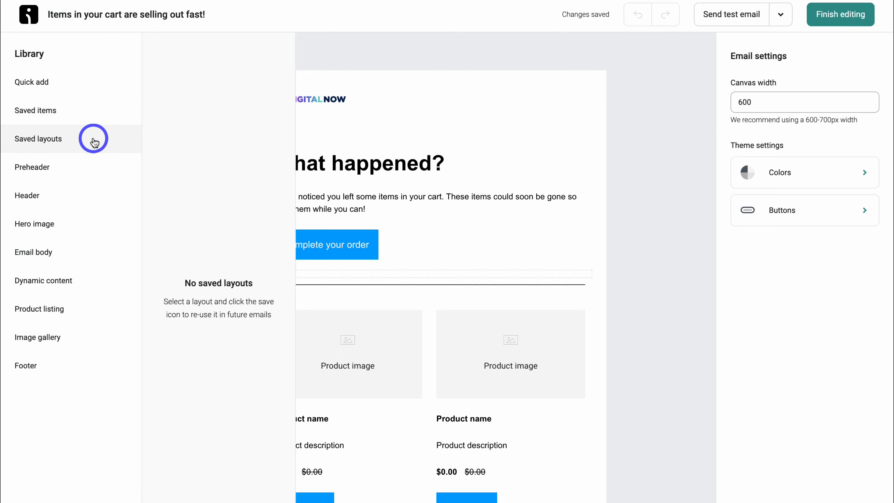
click(334, 115)
scroll(422, 138, down, 10)
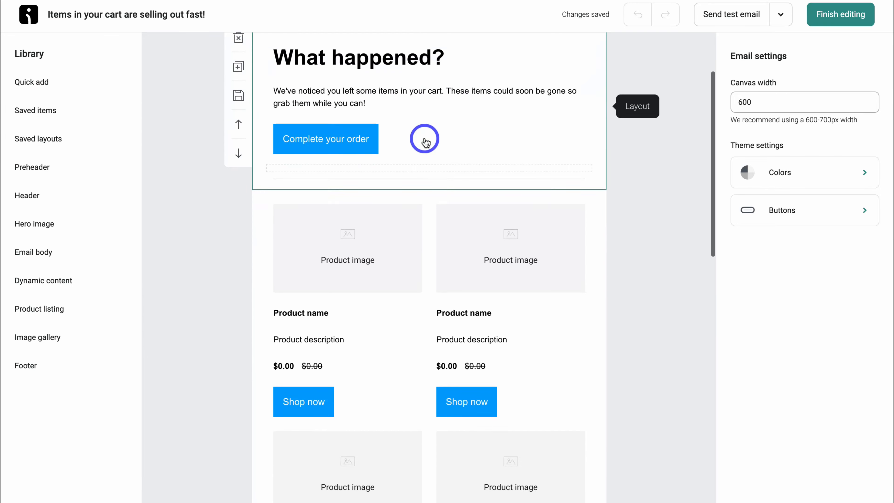
scroll(425, 138, down, 1)
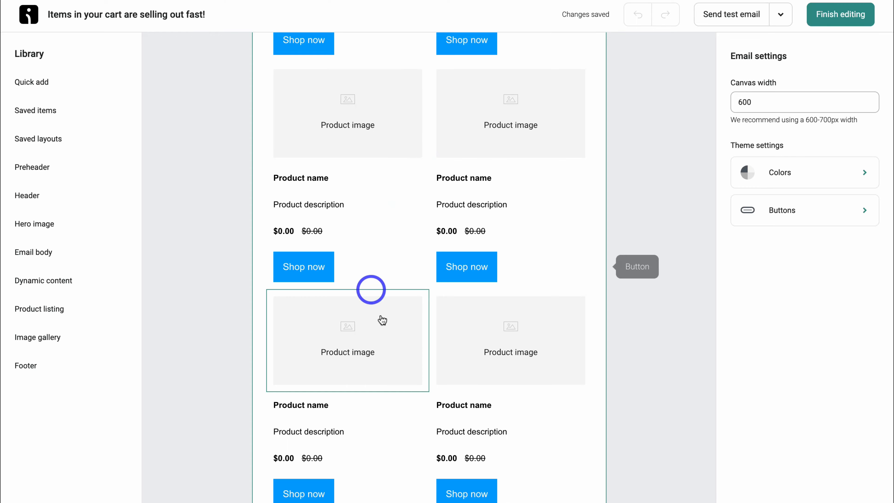
scroll(516, 215, up, 6)
scroll(516, 215, up, 8)
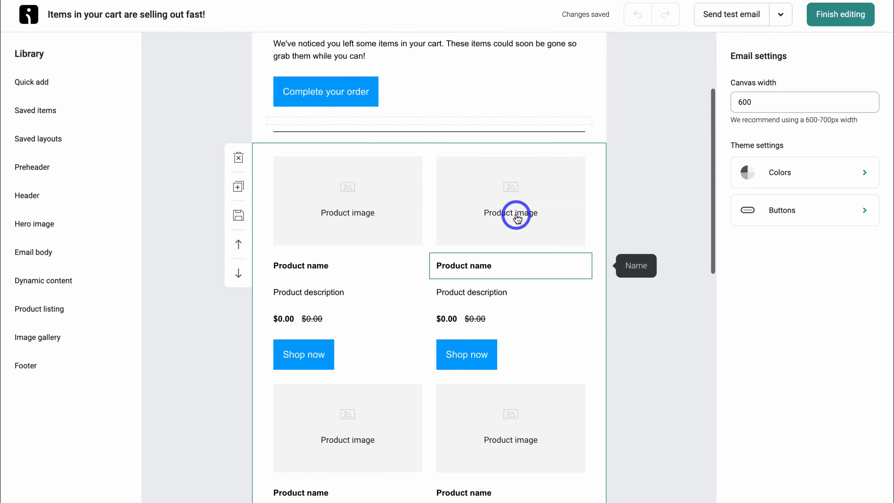
- Reduce the number of products to show in the abandoned products block to 4
click(598, 244)
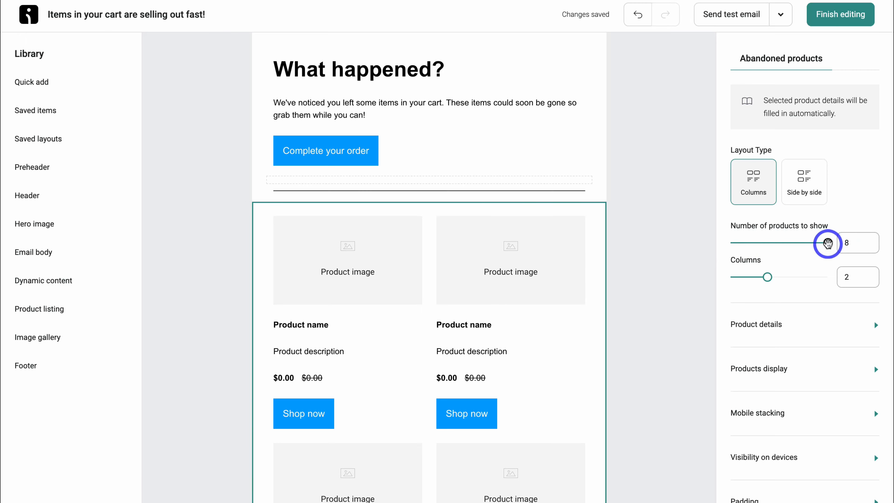
drag(825, 244, 772, 246)
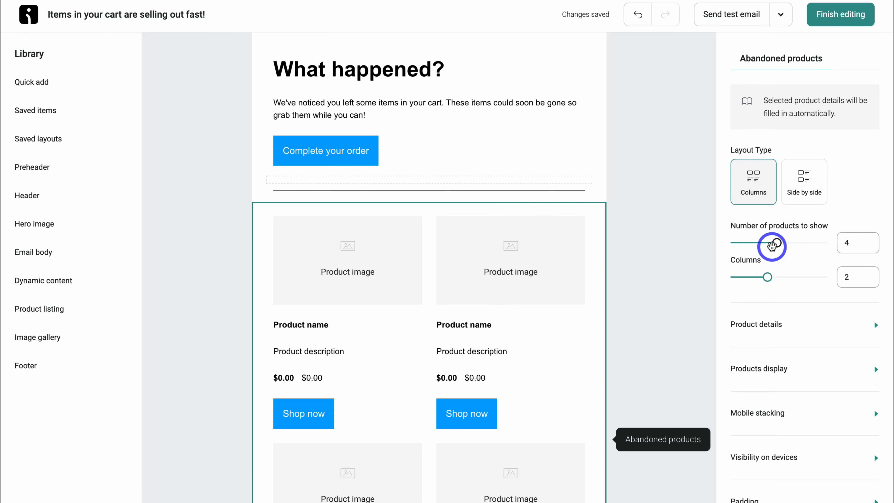
scroll(554, 266, down, 15)
scroll(554, 270, up, 18)
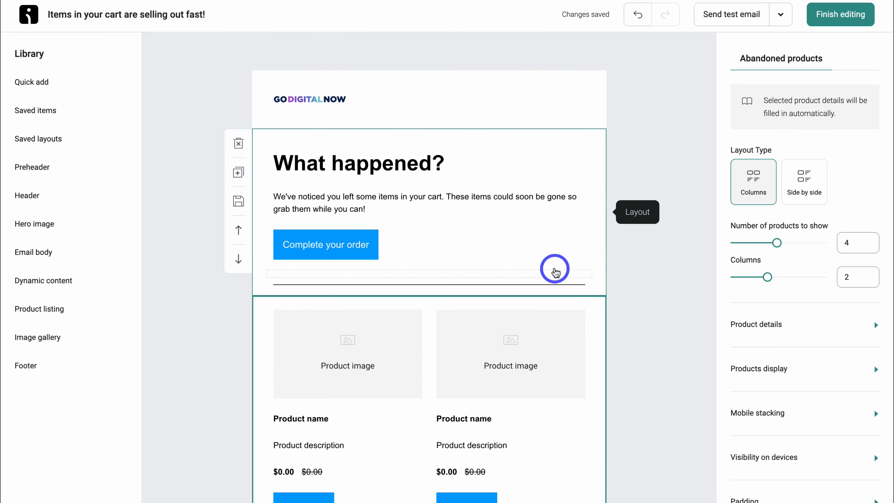
- Review the email's paragraph, heading and logo settings and finish editing its content
click(531, 210)
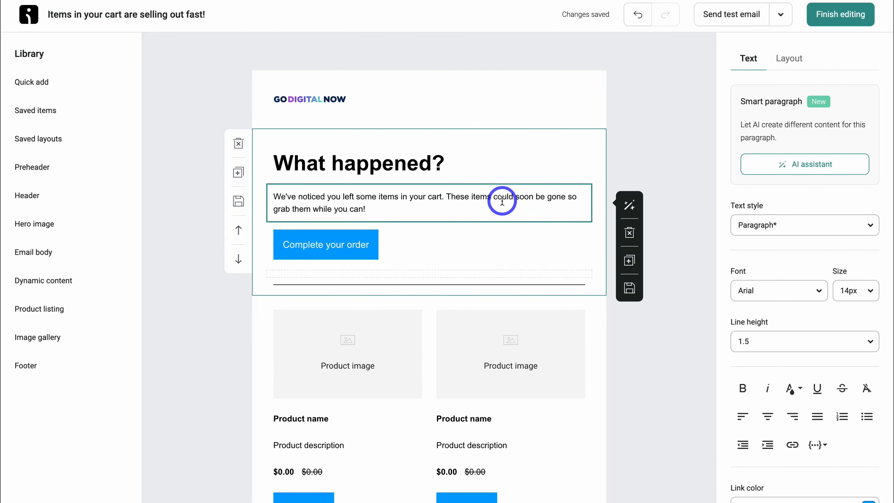
click(459, 164)
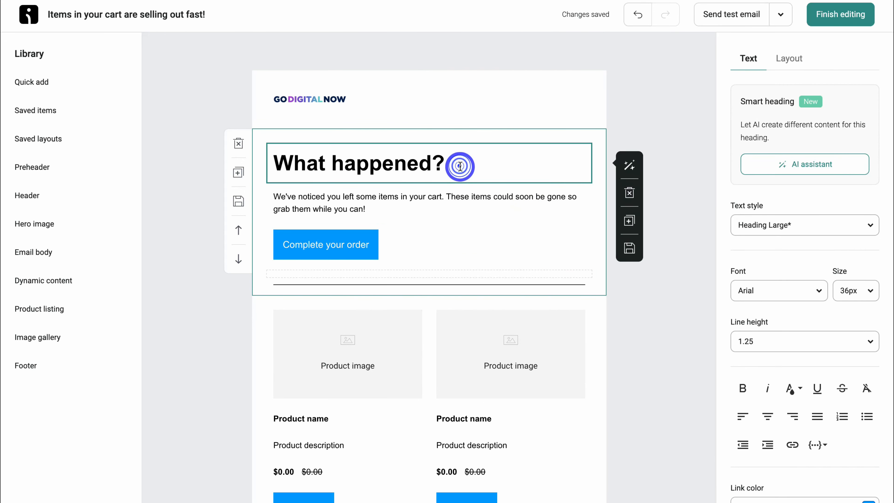
click(357, 106)
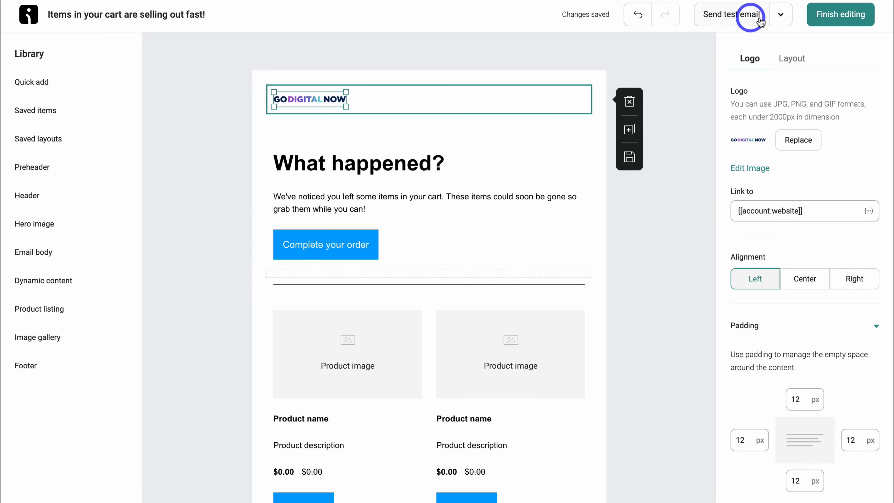
click(833, 21)
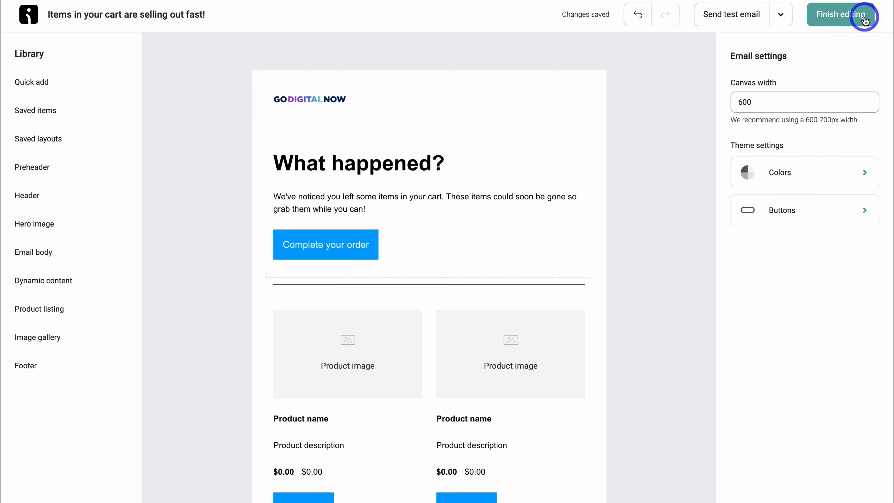
click(781, 17)
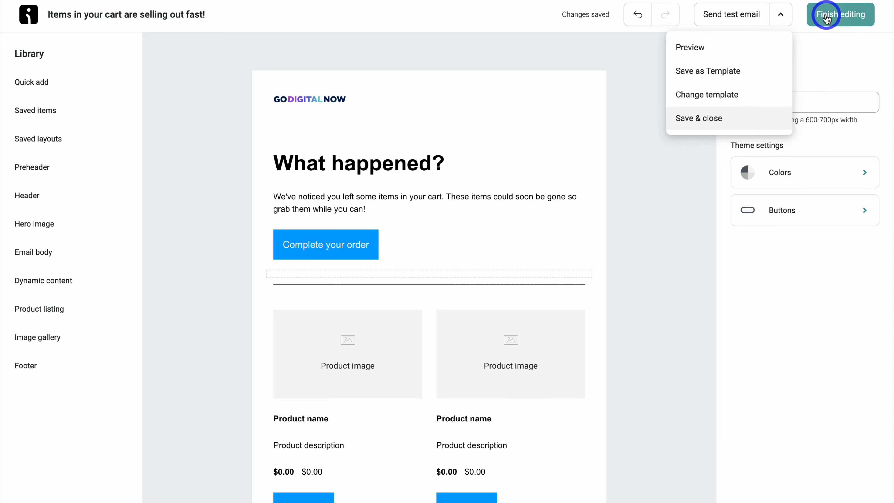
click(839, 14)
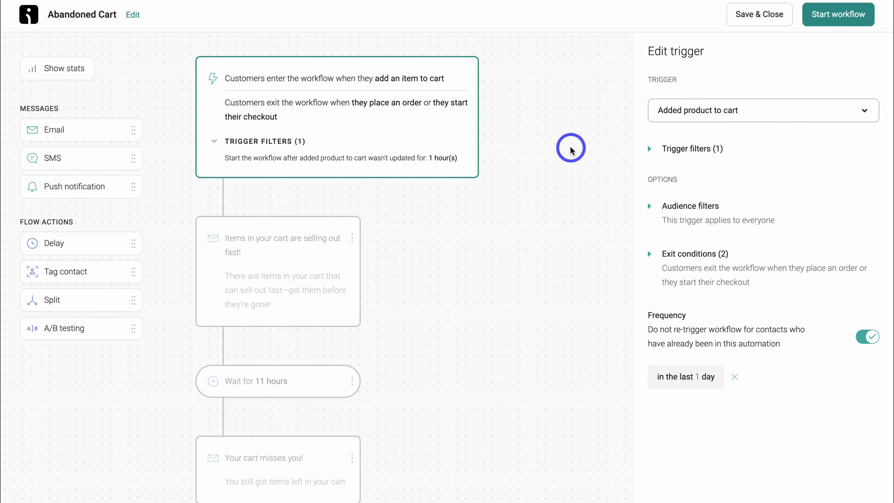
- Open the 11-hour delay following the first email and review its wait settings
scroll(570, 149, down, 5)
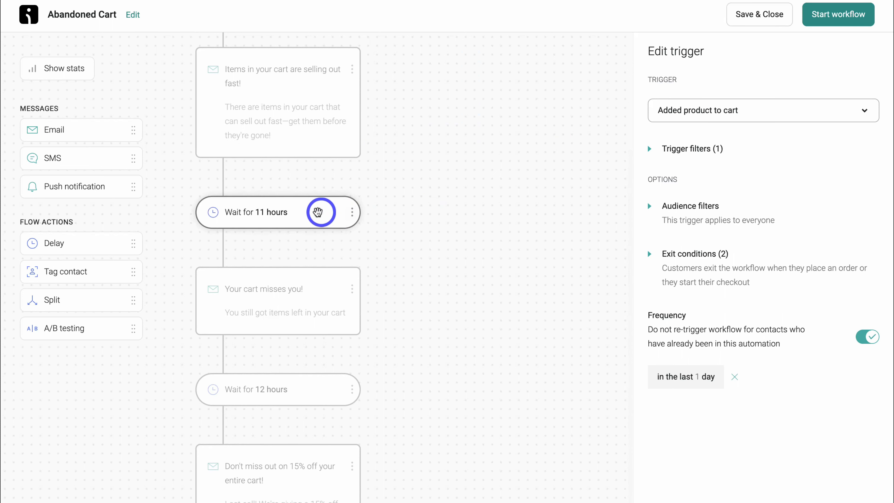
click(318, 211)
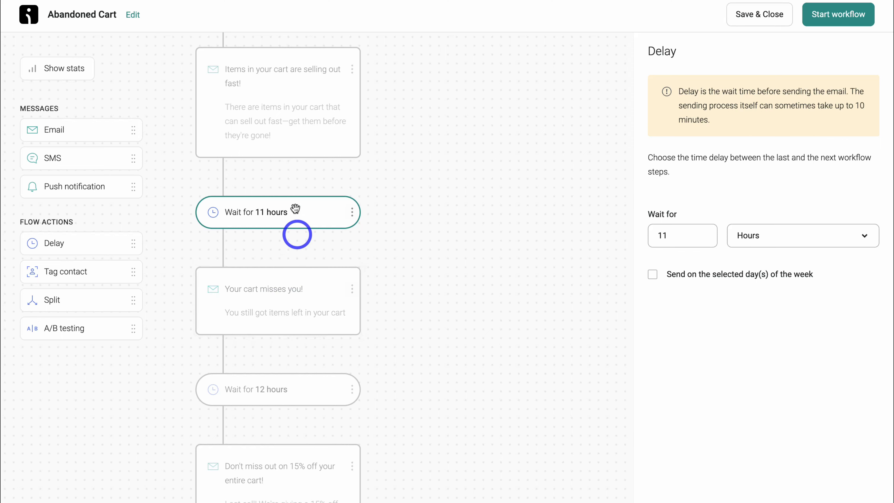
scroll(282, 130, up, 2)
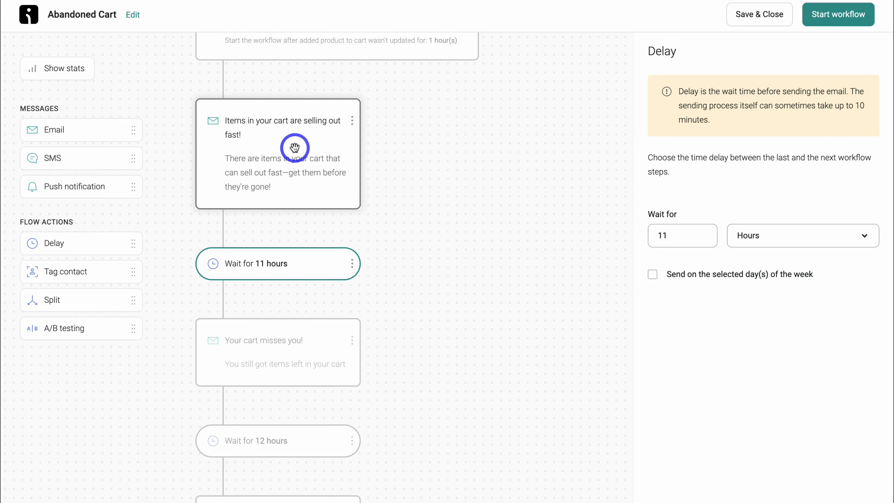
scroll(295, 147, down, 1)
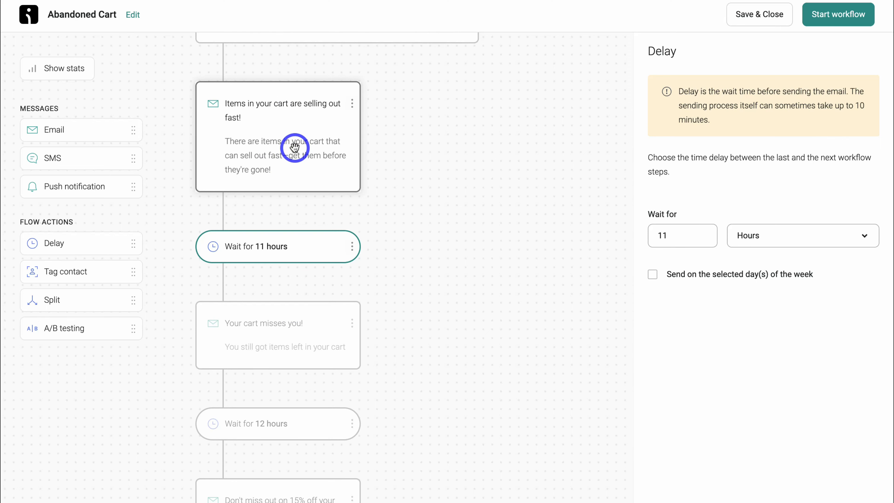
scroll(295, 148, down, 3)
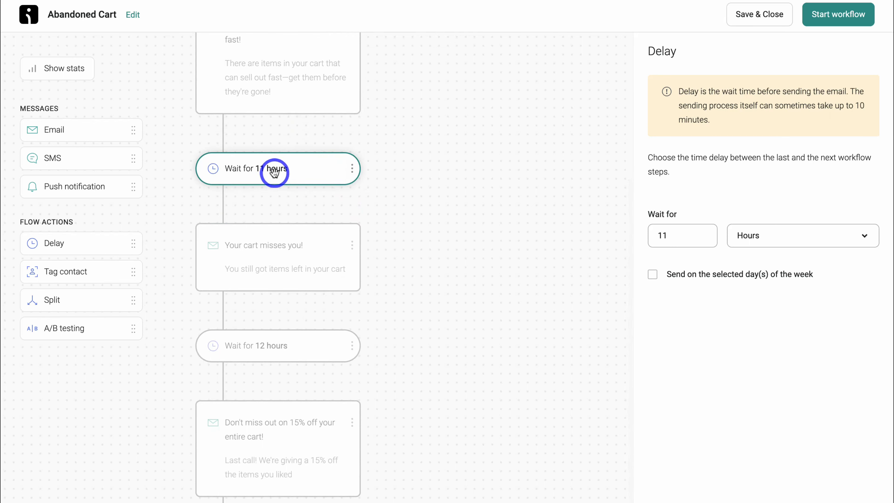
- Update the "Your cart misses you!" email with the sender's name and open the email offering 15% off
click(295, 253)
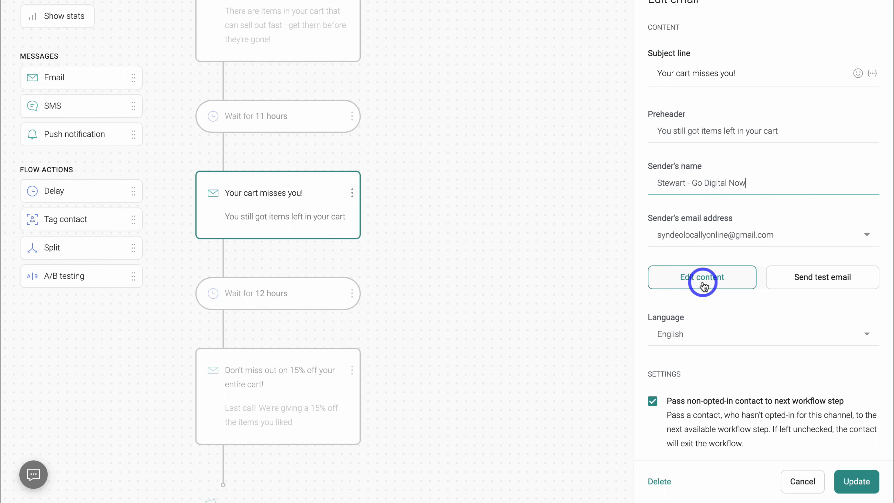
click(854, 483)
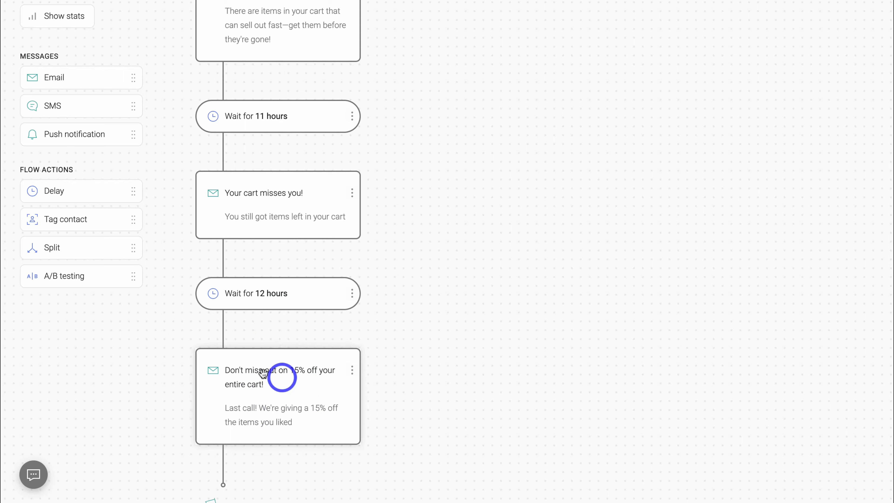
click(303, 398)
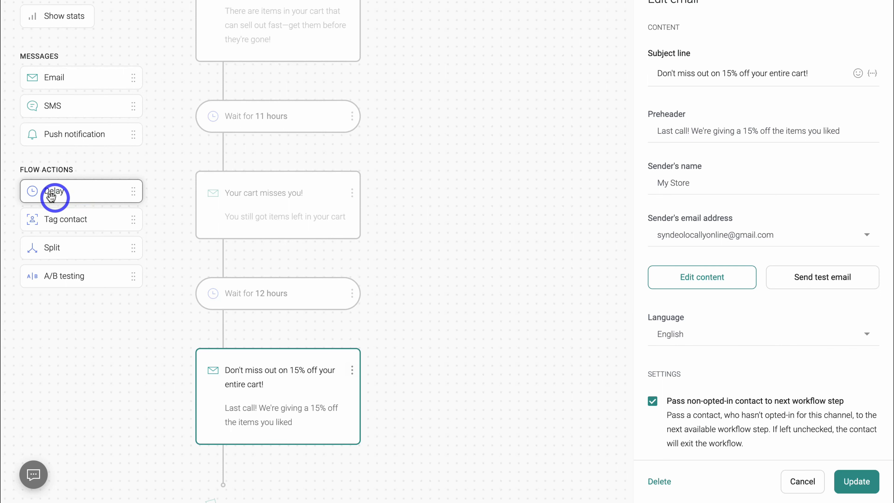
- Add a delay of 3 hours after the 15% off email at the end of the workflow
drag(48, 194, 235, 458)
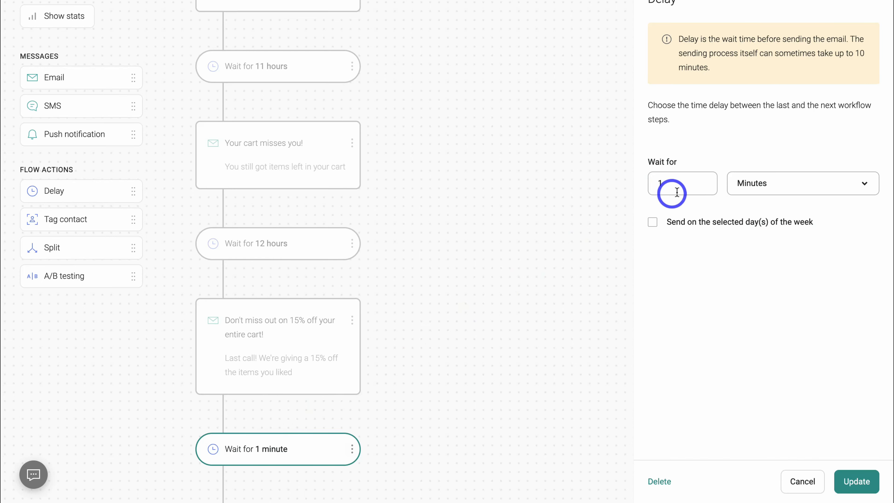
drag(672, 182, 647, 183)
text(3)
click(792, 184)
click(782, 293)
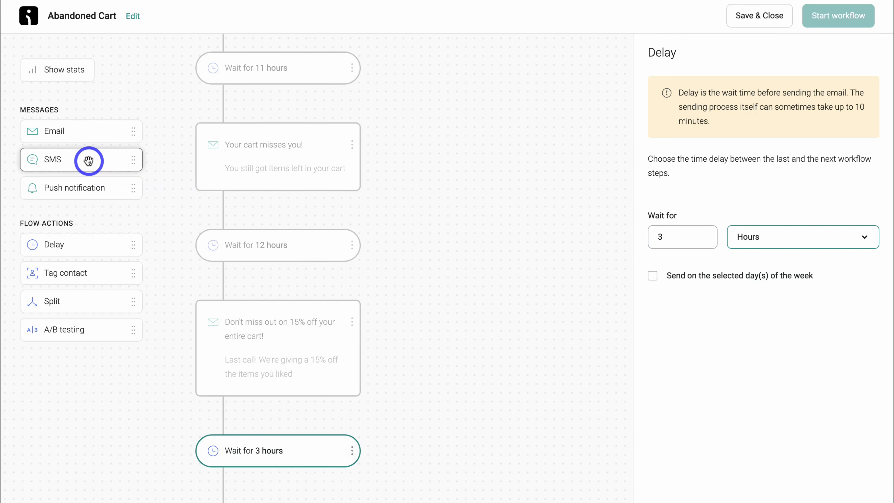
- Add an SMS step below the 3-hour delay and delete it from the workflow
drag(88, 161, 268, 479)
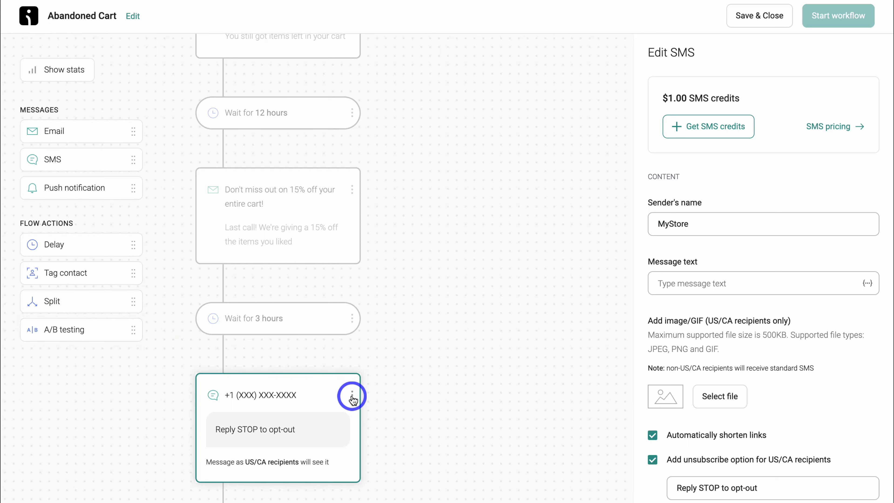
click(352, 395)
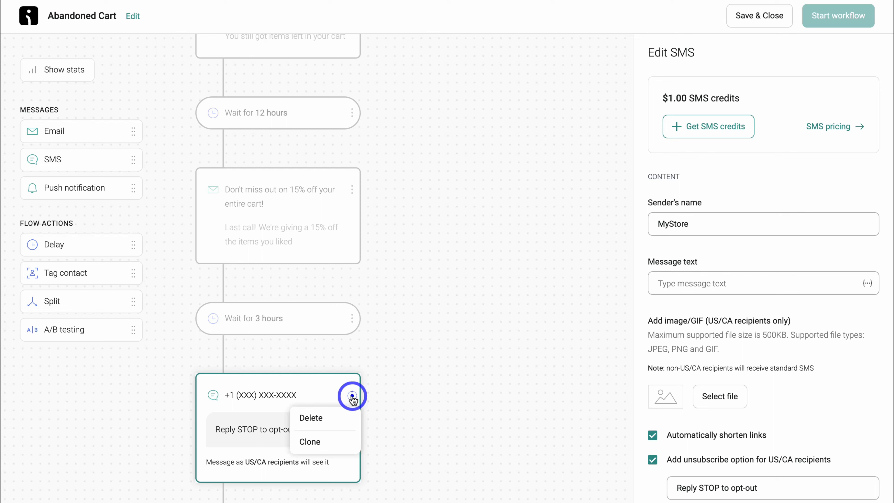
click(335, 419)
click(567, 299)
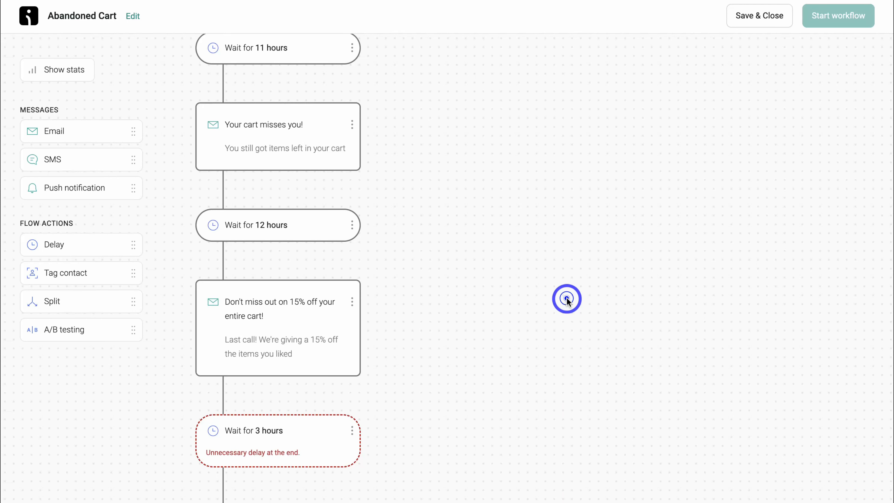
- Delete the 3-hour delay at the end of the Abandoned Cart workflow, and save and close the workflow
click(352, 430)
click(336, 449)
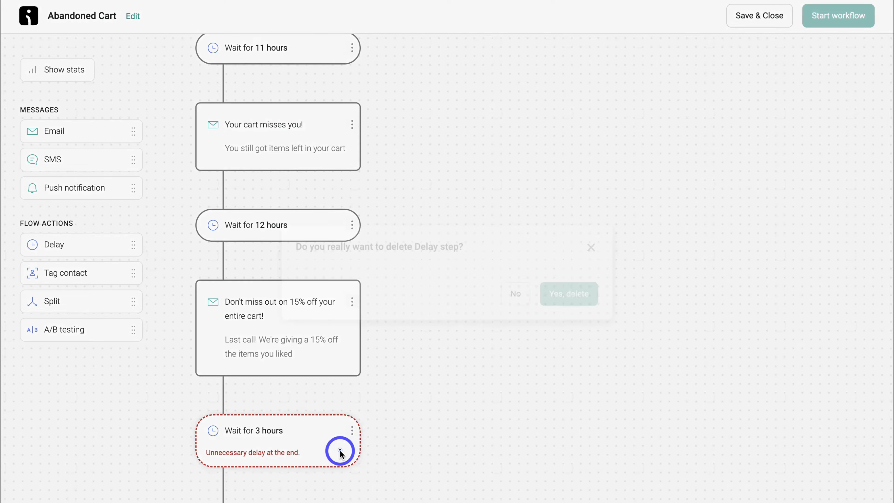
click(575, 306)
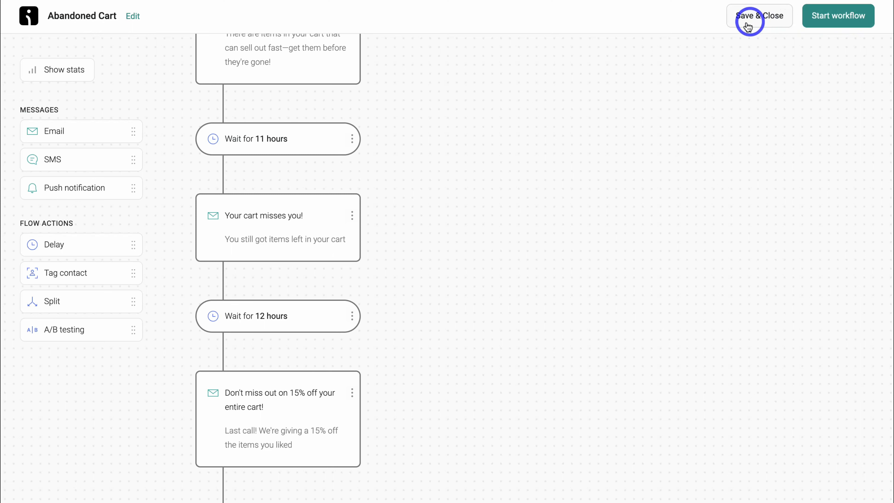
click(760, 16)
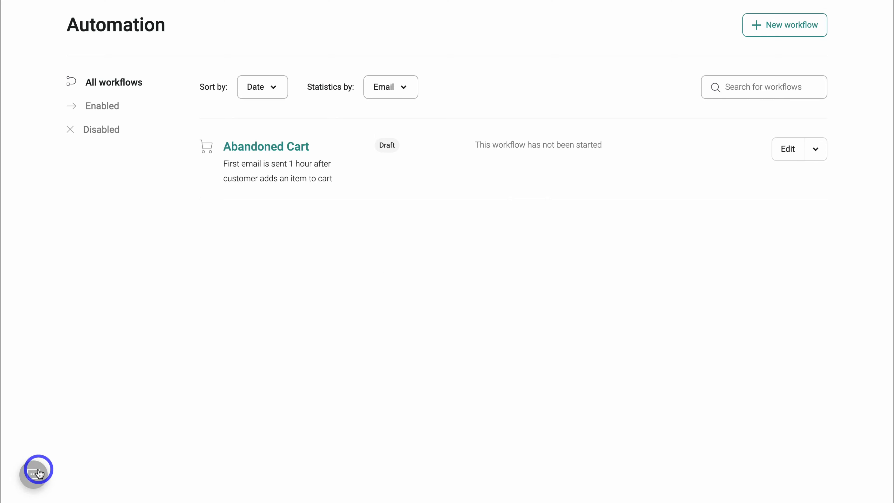
- Open the support chat and the store's account menu to review the help options, sending credits and account links
click(38, 473)
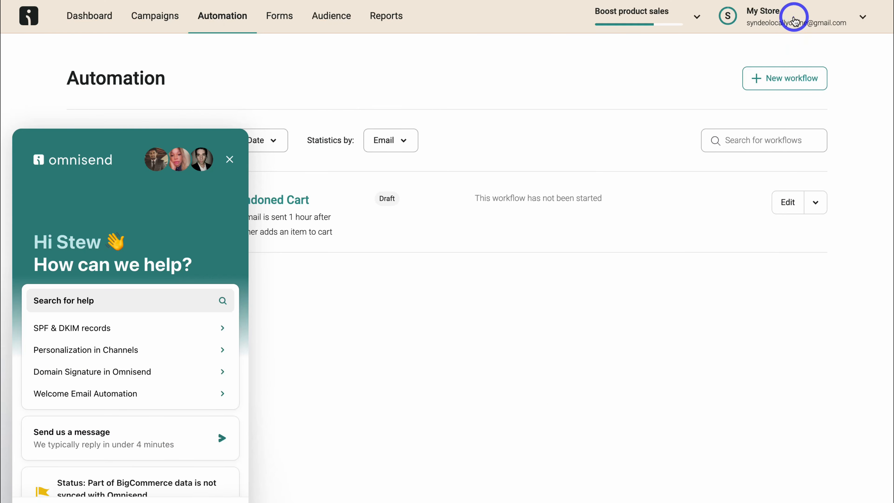
click(794, 16)
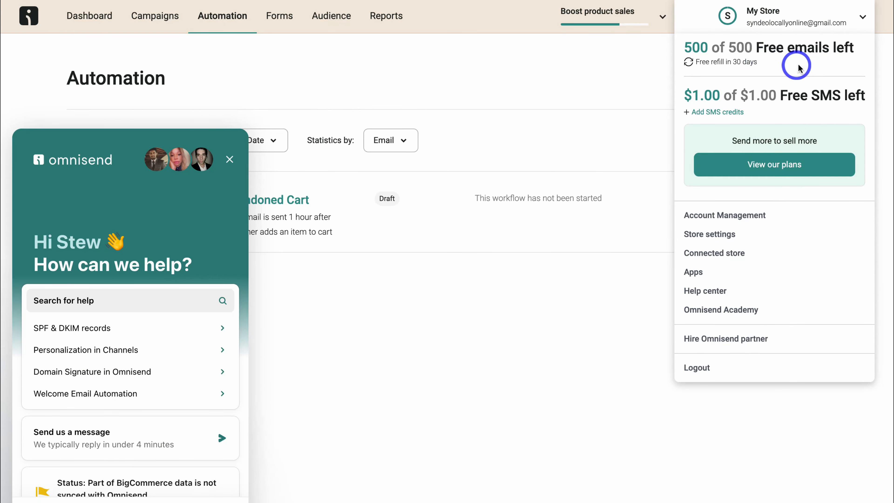